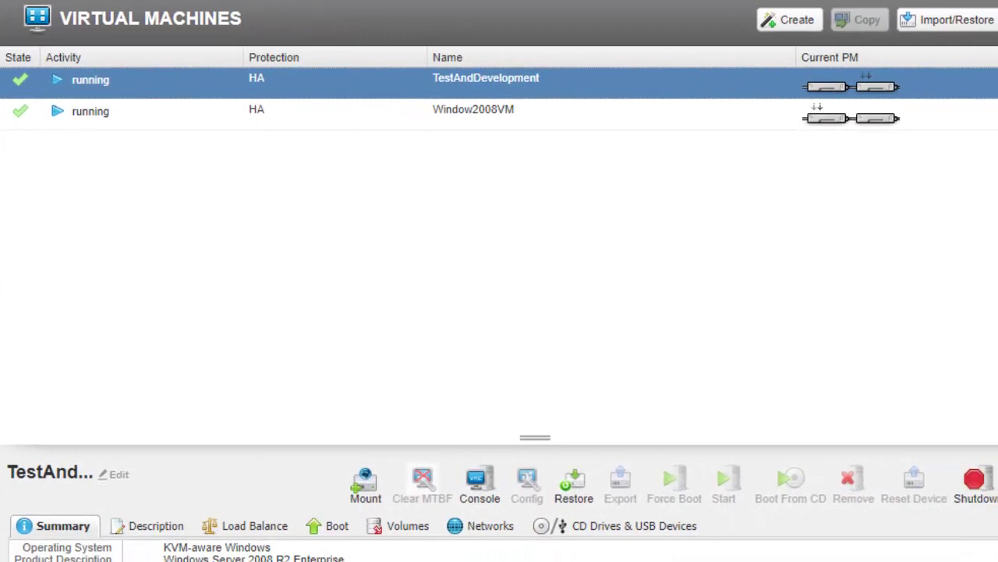
Start creating a virtual machine and name it Finance_VM.
left_click(799, 23)
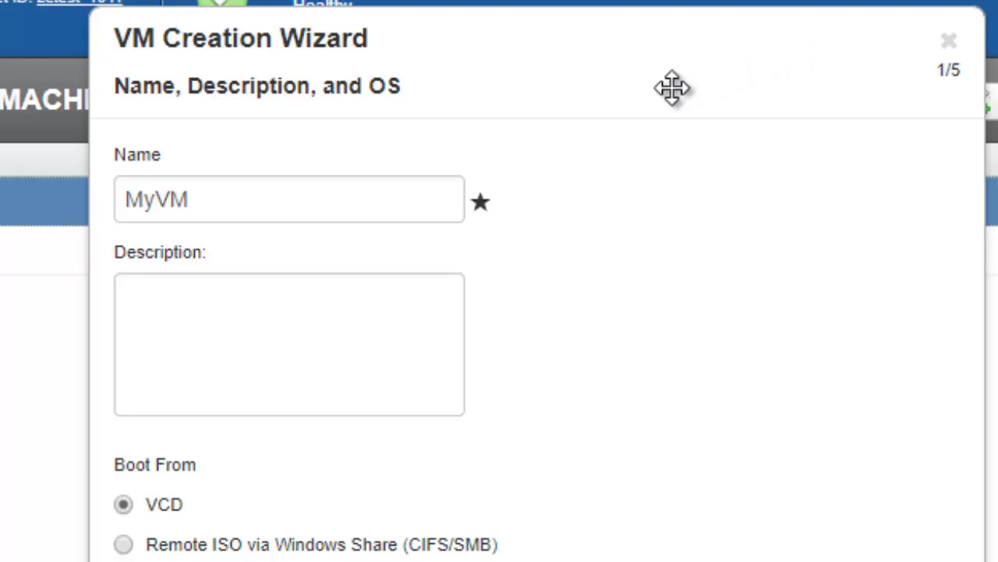
left_click(290, 202)
type("MyVM")
left_click_drag(290, 201, 110, 198)
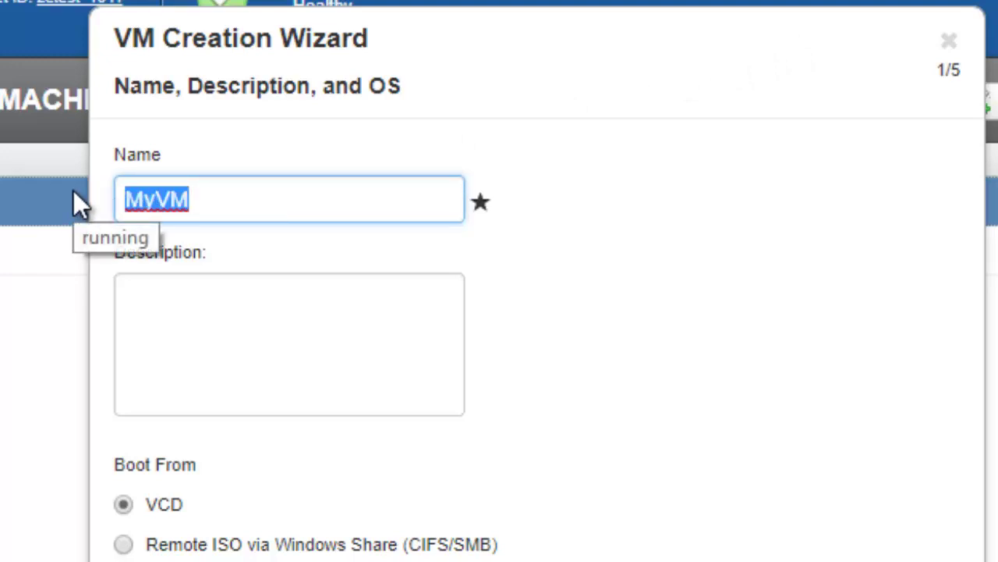
type("Finance_VM")
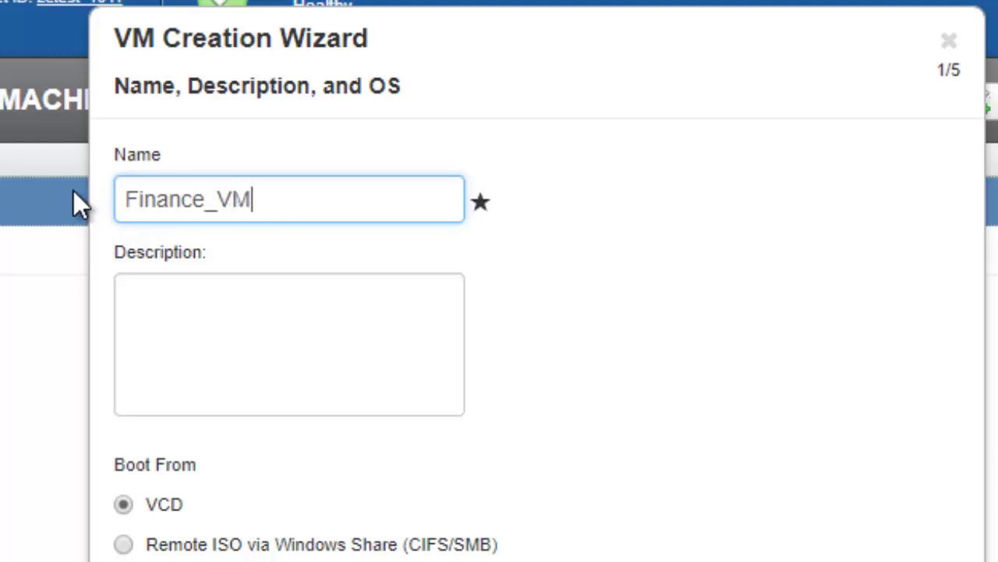
Enter the description "This is the Finance Virtual Machine" and choose the Win2K8 VCD as the boot source.
key("Tab")
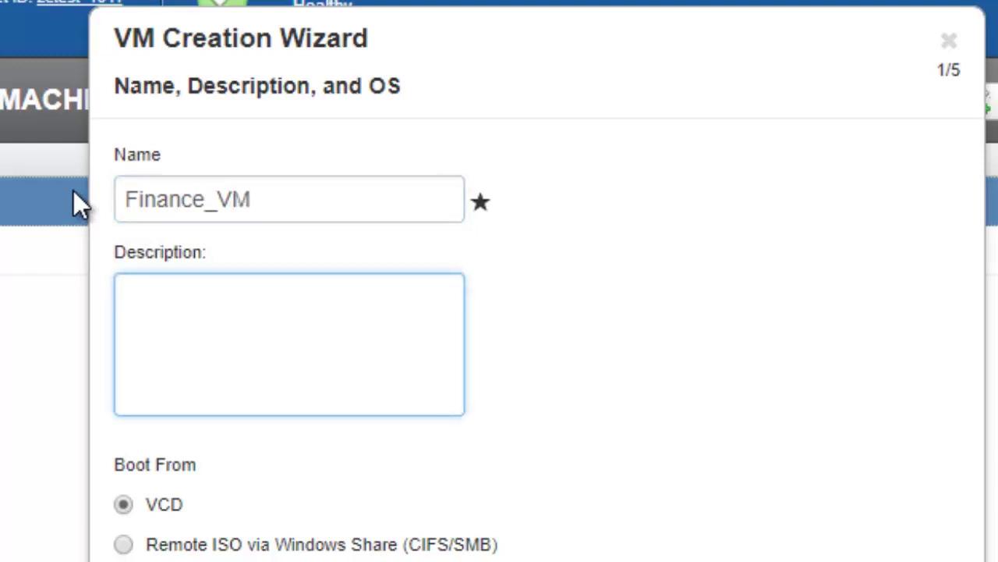
type("This is the")
type(" Finance ")
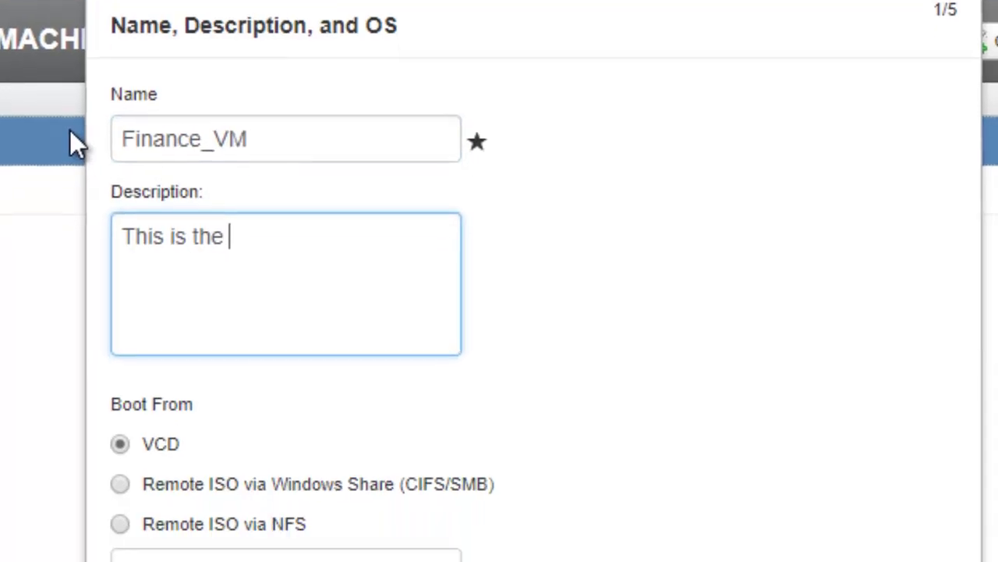
type("V")
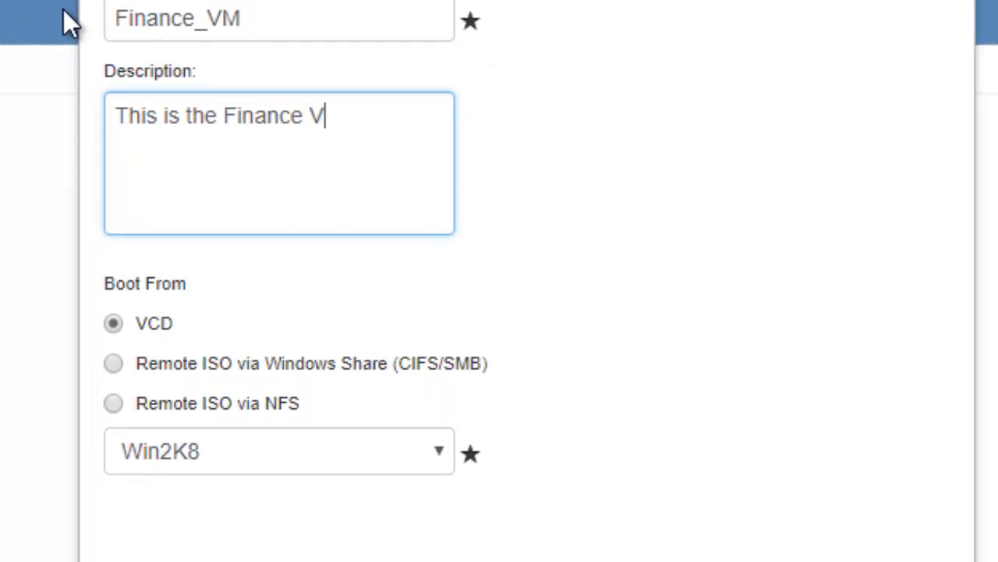
type("irtual Machine")
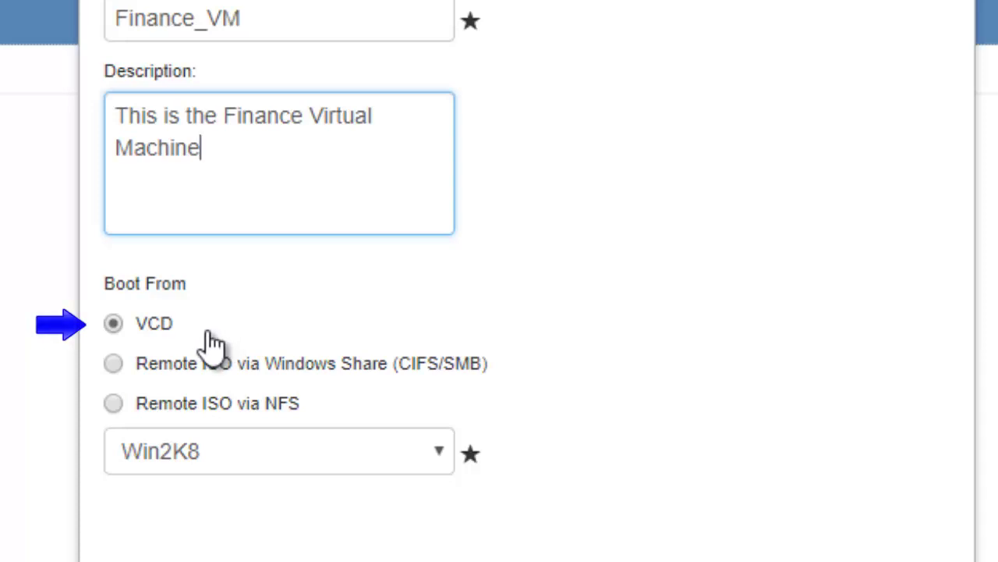
left_click(439, 456)
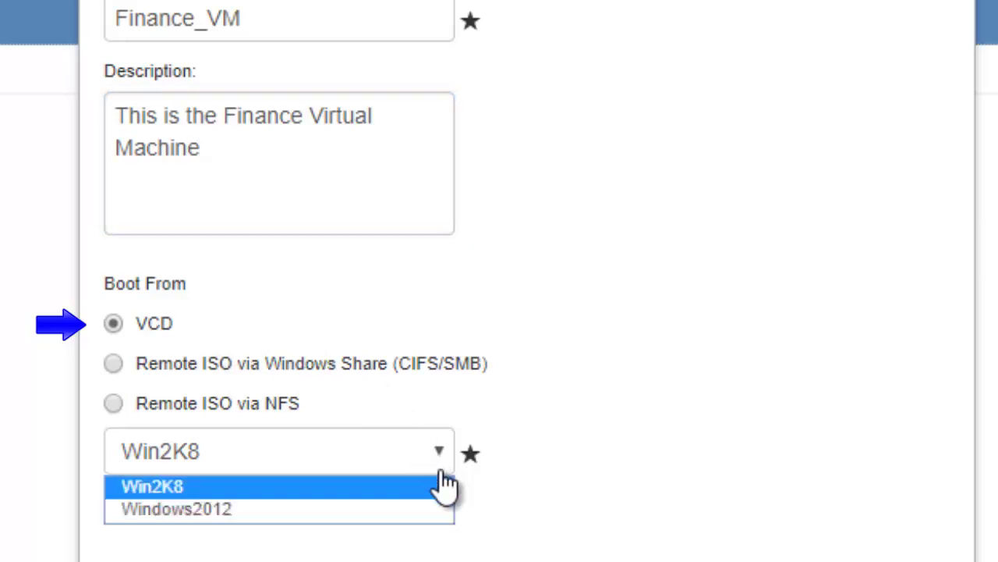
left_click(418, 485)
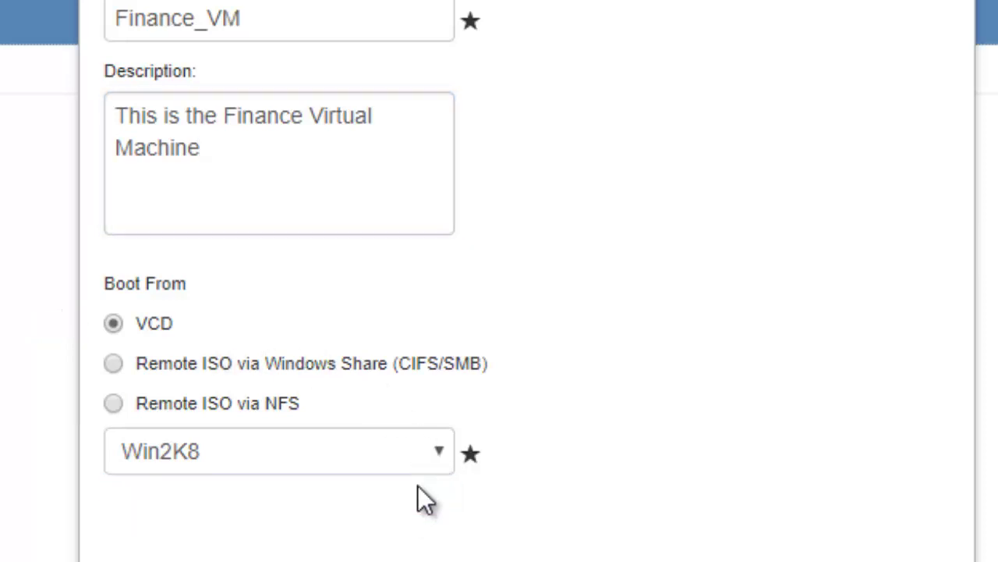
left_click(115, 364)
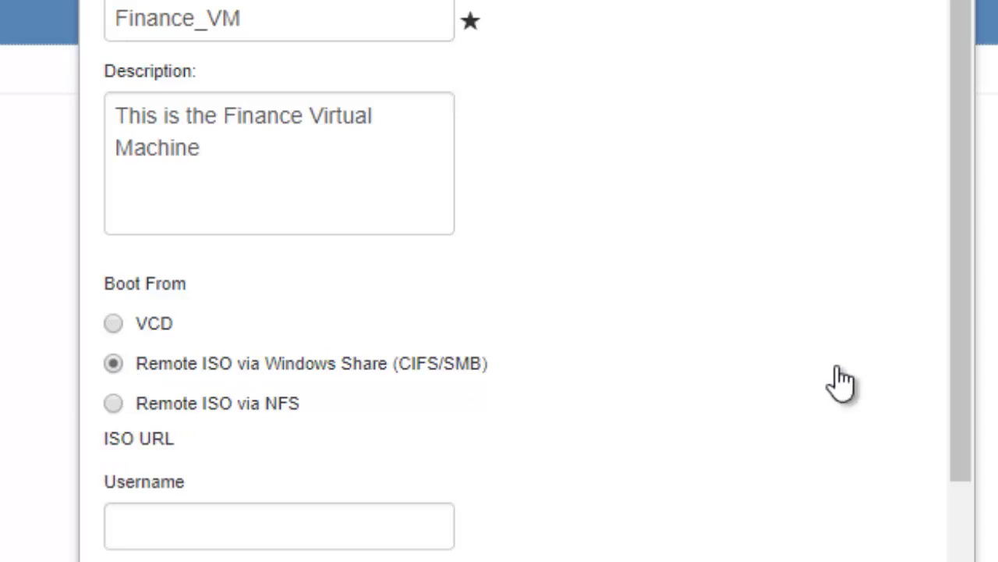
scroll(964, 348, "down", 5)
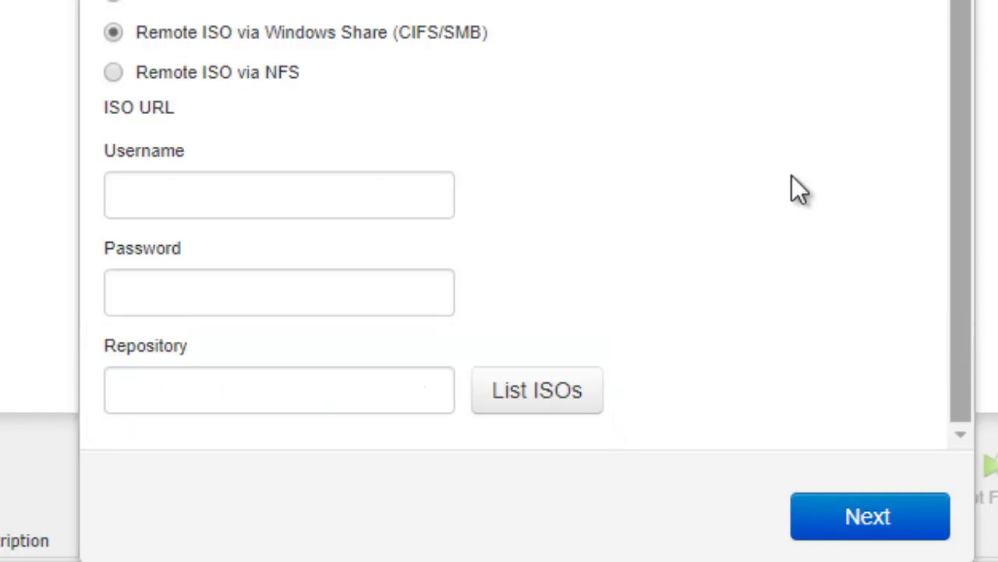
left_click(115, 71)
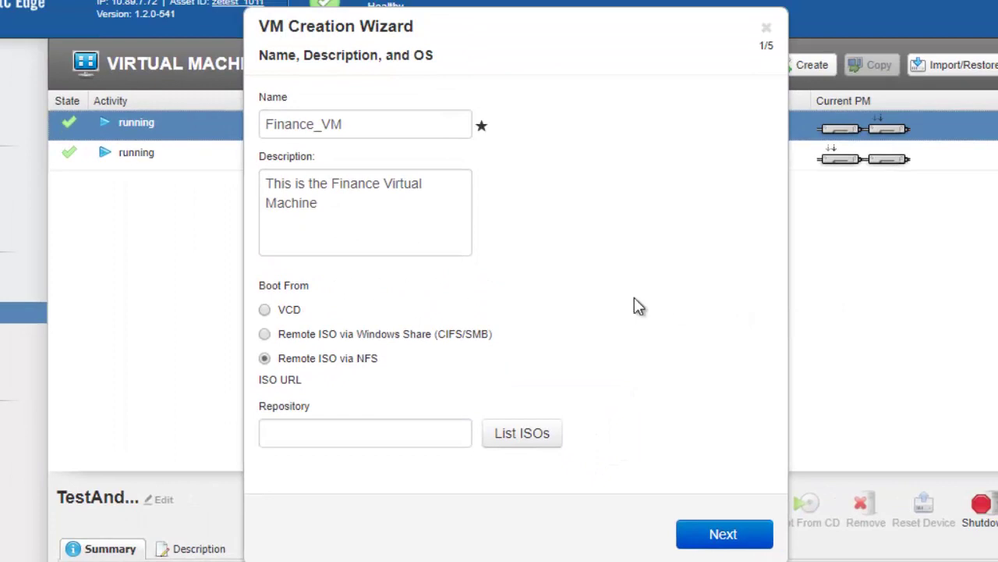
left_click(266, 310)
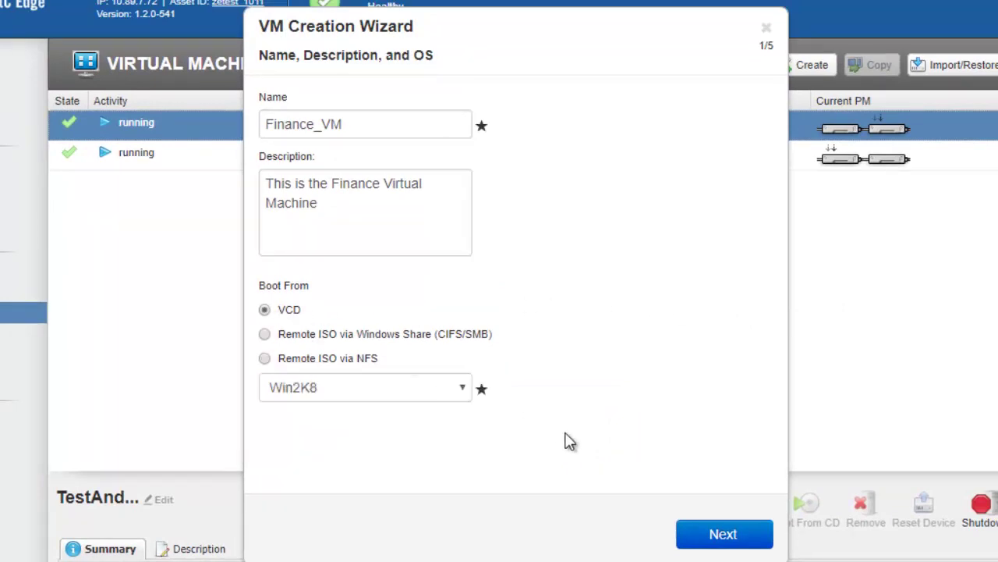
Continue to the CPU and memory settings, assign 2 vCPUs and 4096 MB of memory, and accept them.
left_click(725, 536)
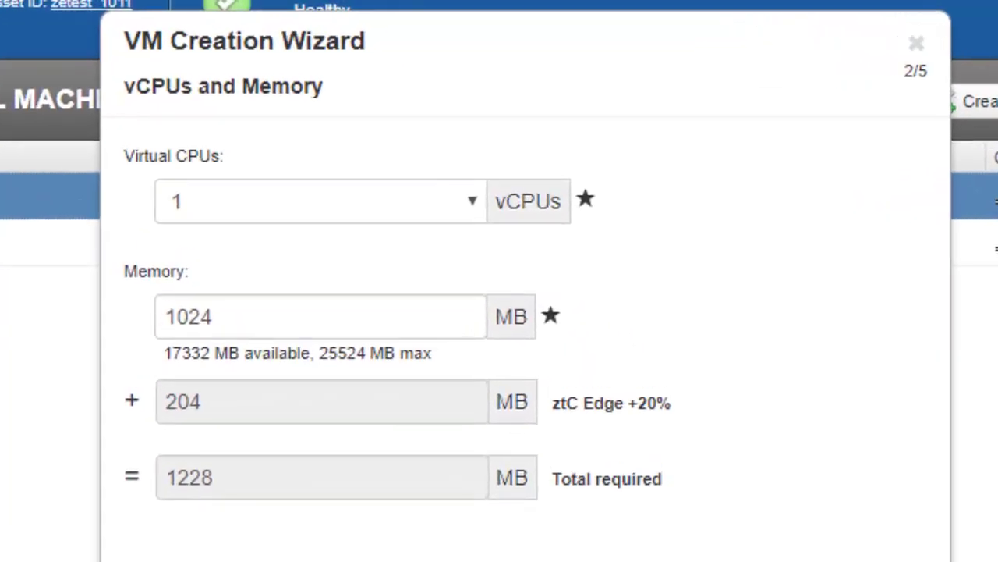
left_click(474, 205)
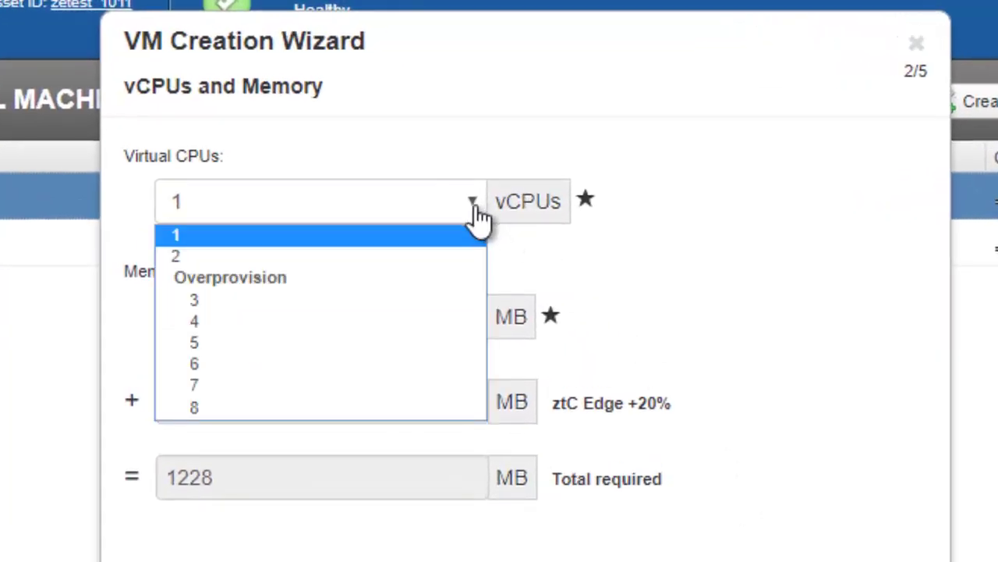
left_click(437, 261)
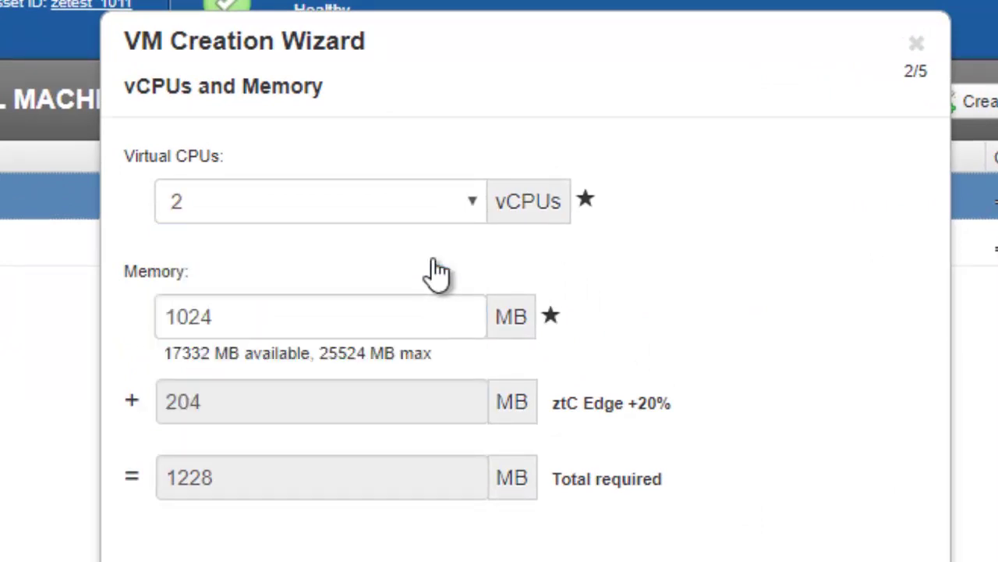
left_click_drag(412, 312, 105, 316)
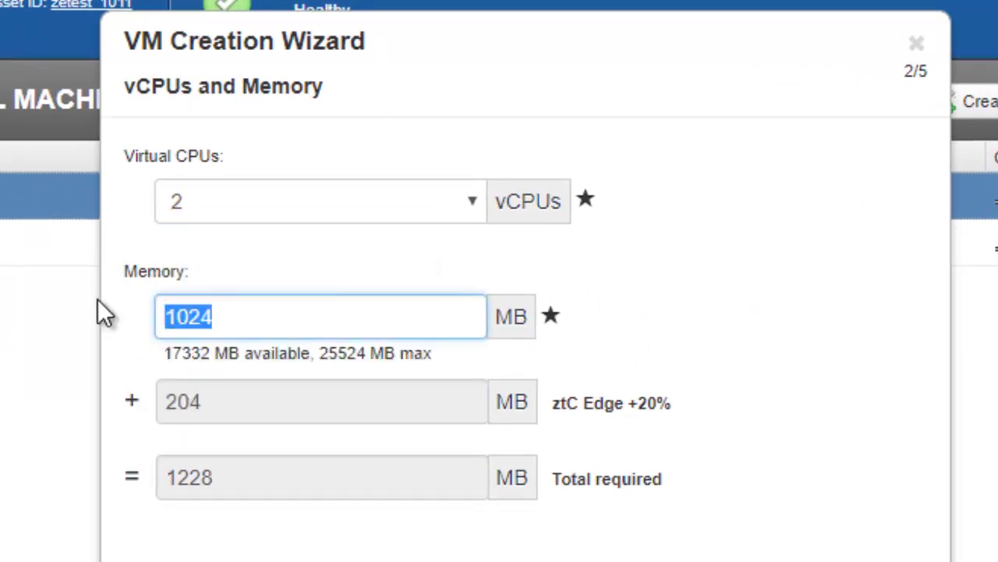
type("4096")
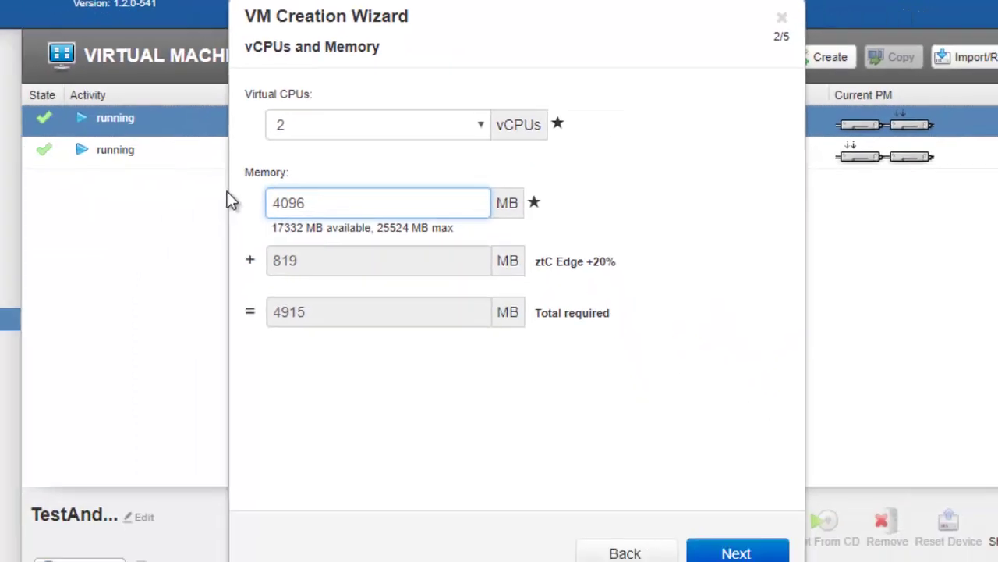
left_click(741, 538)
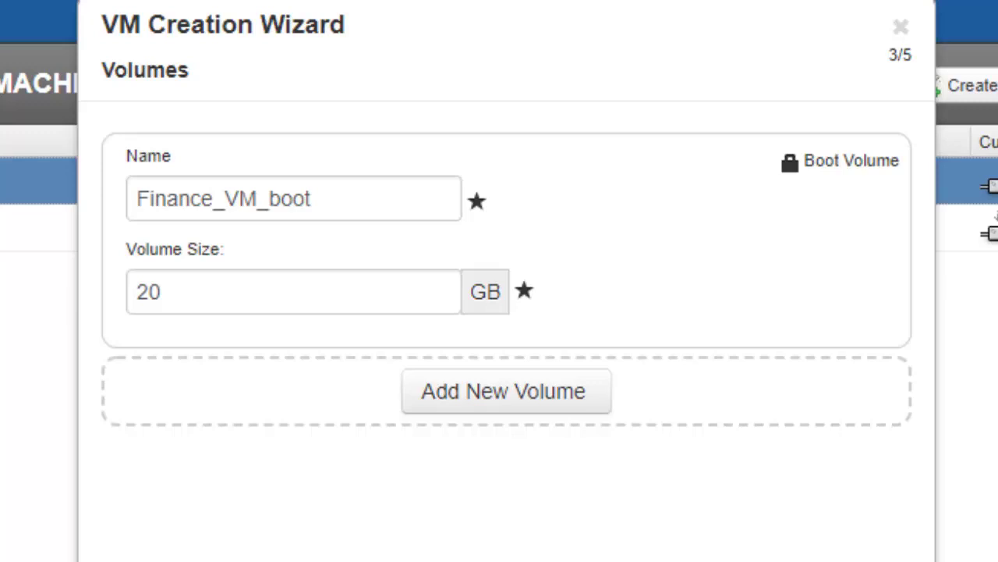
Rename the boot volume as Finance_VM_boot_Volume and set its size to 80 GB.
left_click(371, 201)
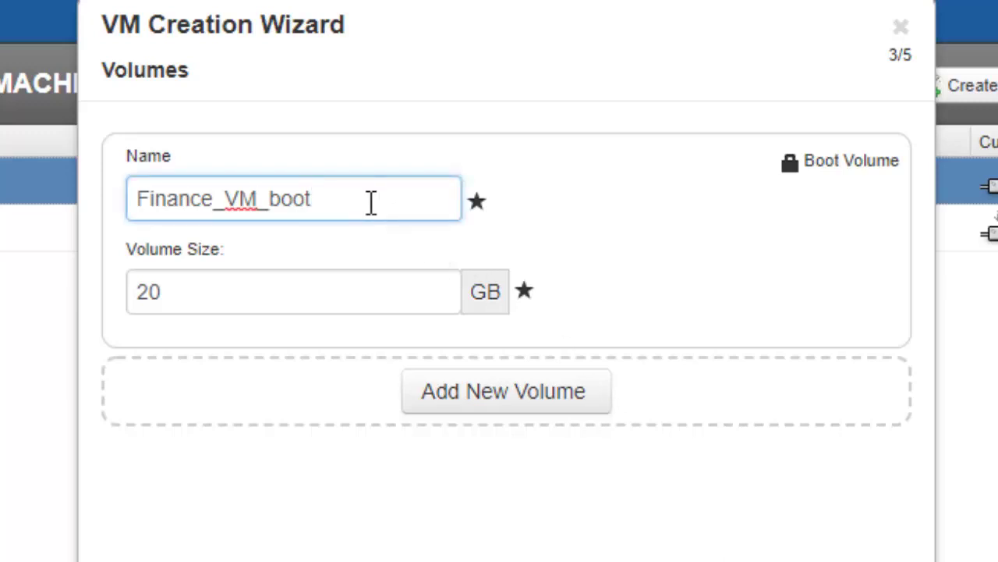
type("_Volume")
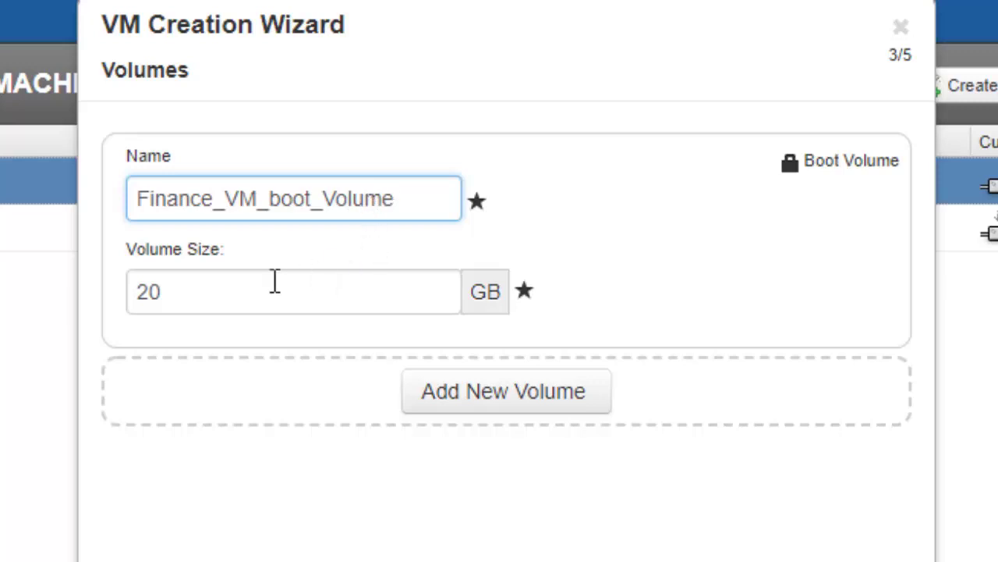
left_click_drag(149, 285, 119, 278)
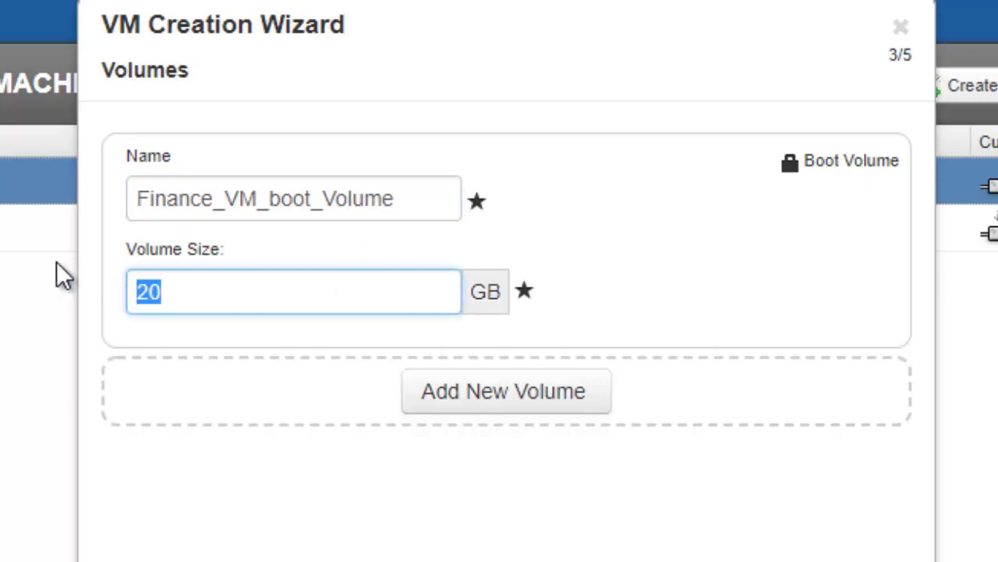
type("80")
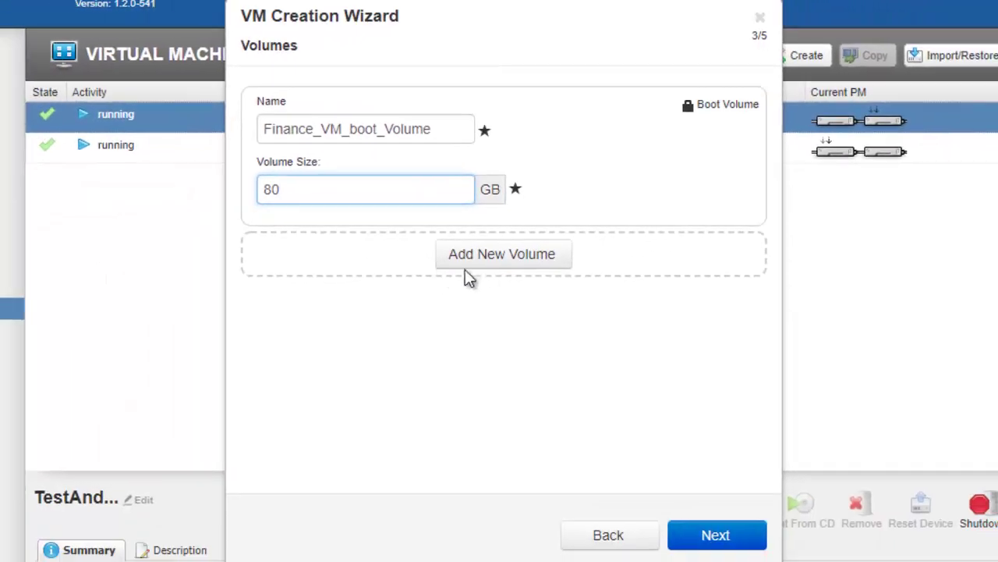
Add a first data volume and set its size to 40 GB.
left_click(493, 270)
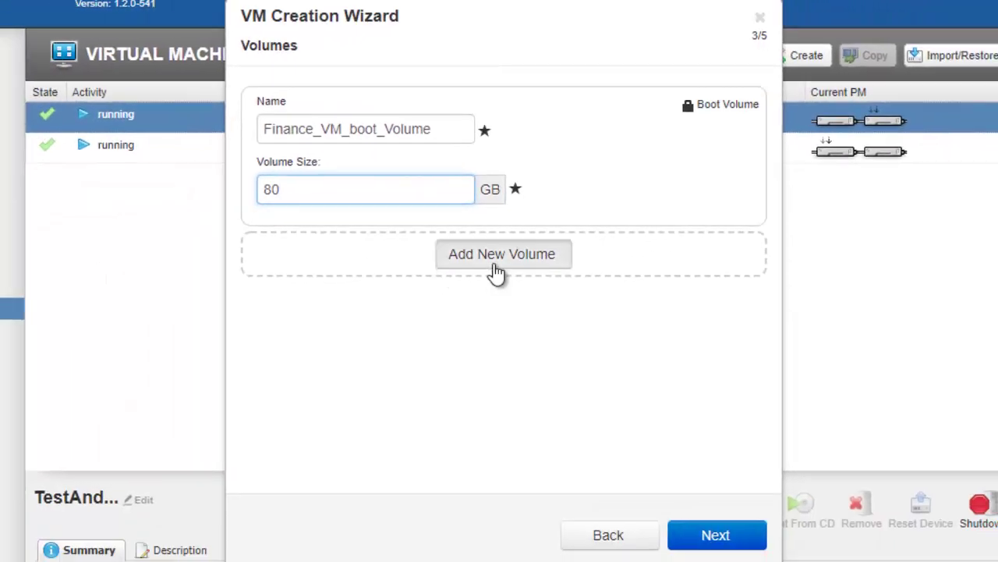
left_click(341, 335)
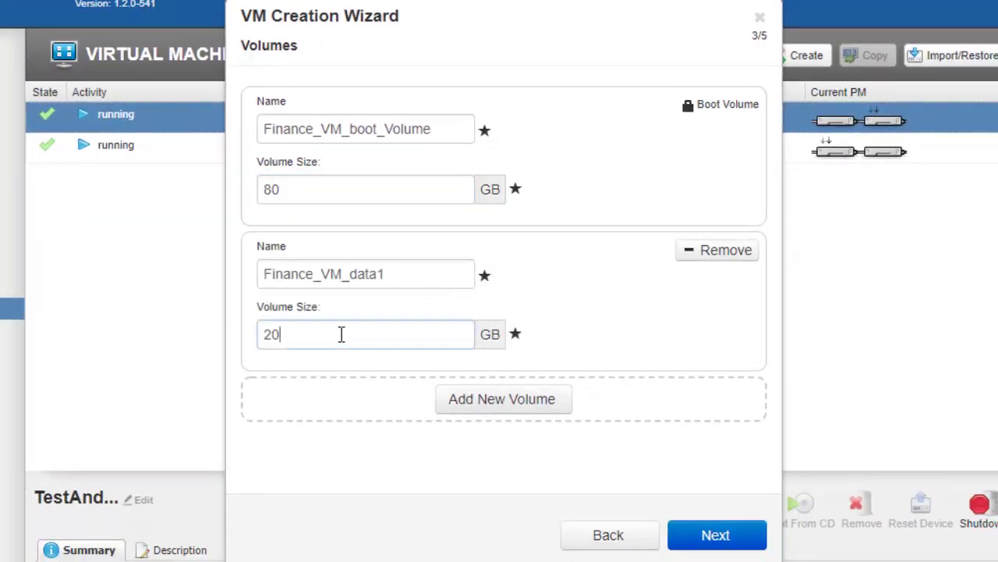
key("BackSpace")
key("BackSpace")
type("40")
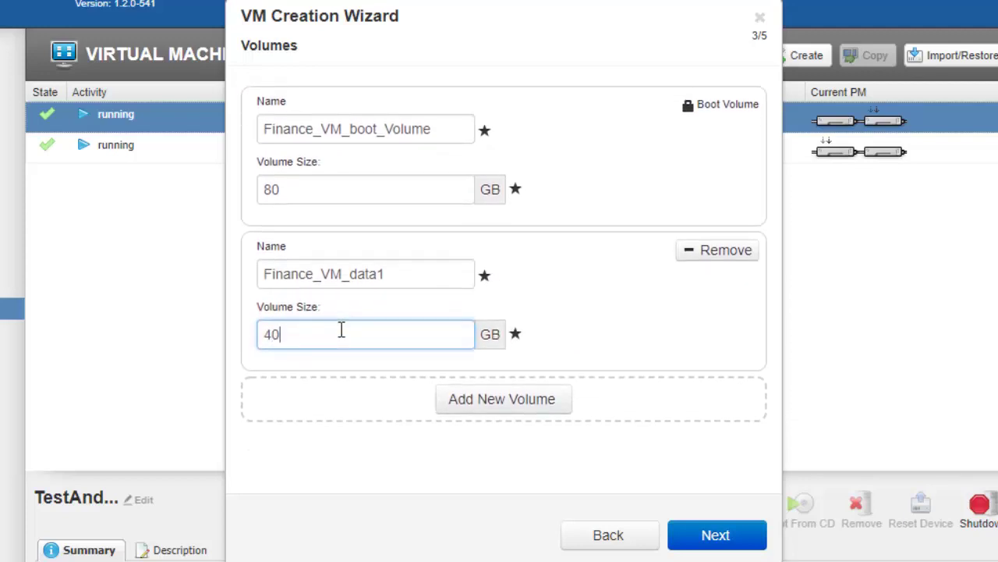
Add a second data volume of 60 GB and accept the volume settings.
left_click(476, 405)
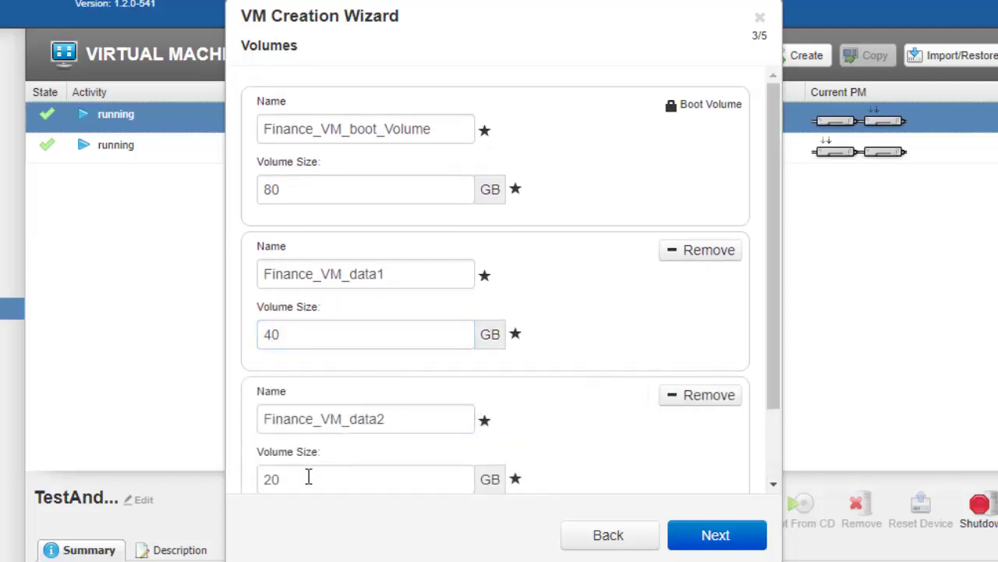
double_click(308, 478)
type("6")
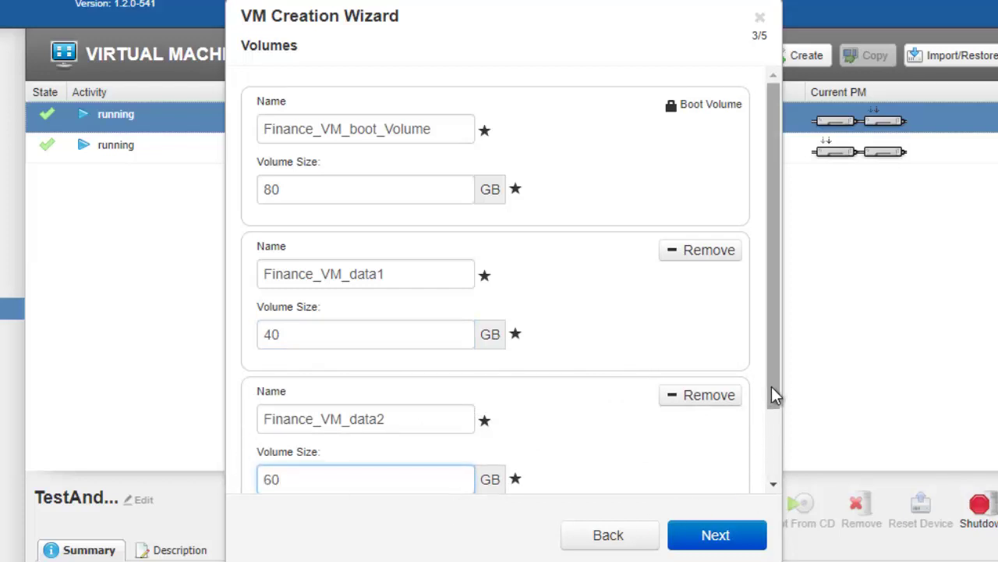
left_click_drag(775, 396, 778, 461)
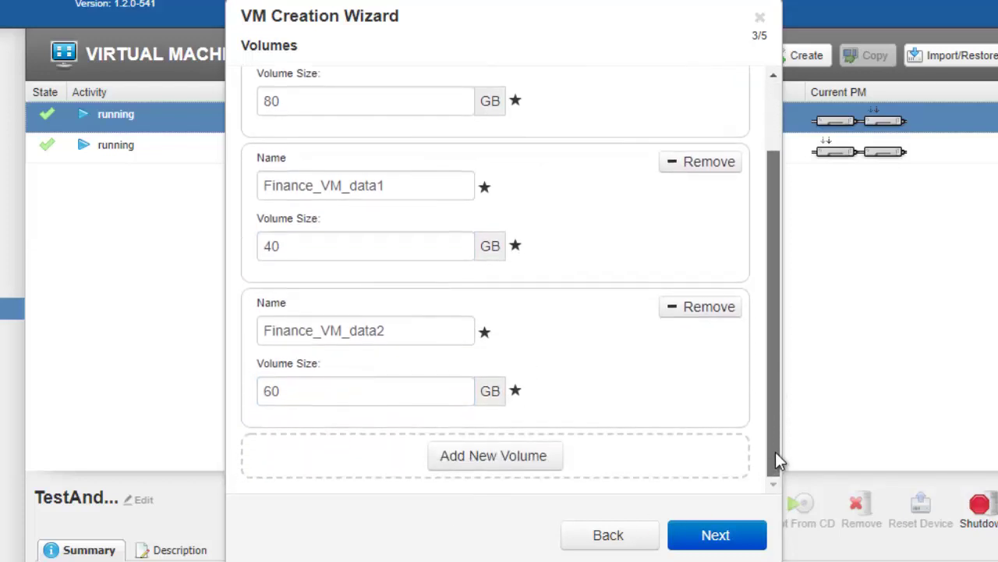
left_click(721, 546)
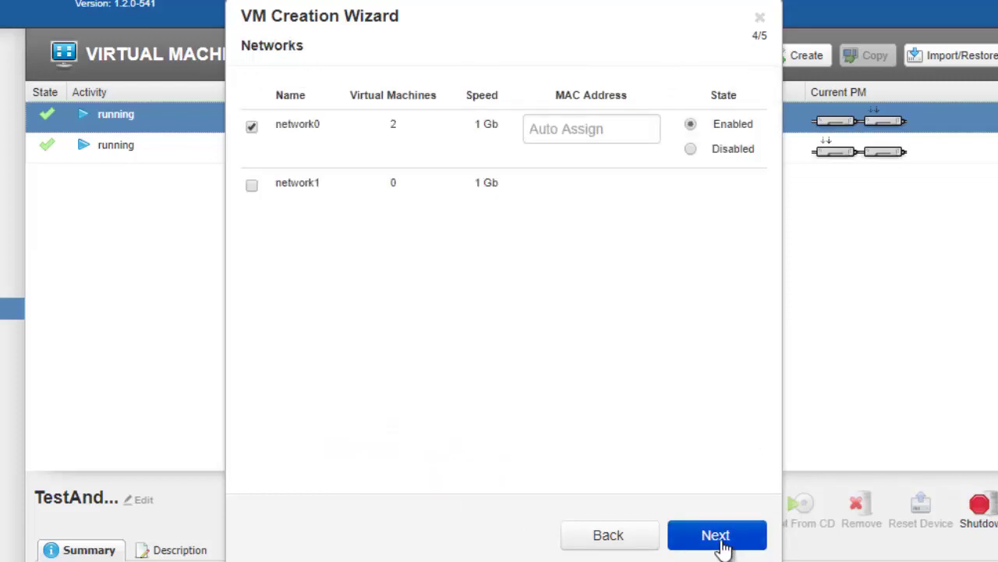
left_click(251, 186)
left_click(250, 132)
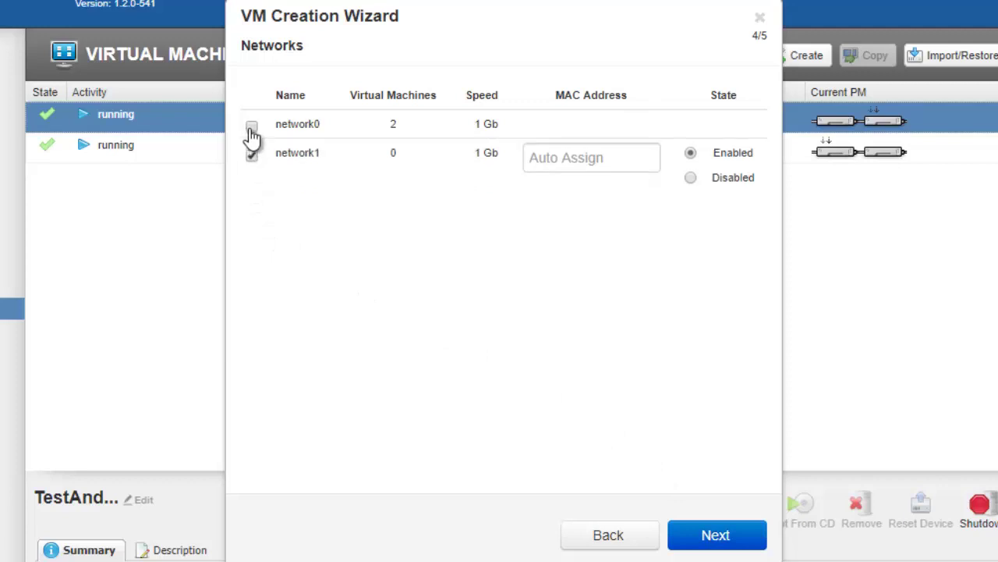
left_click(251, 131)
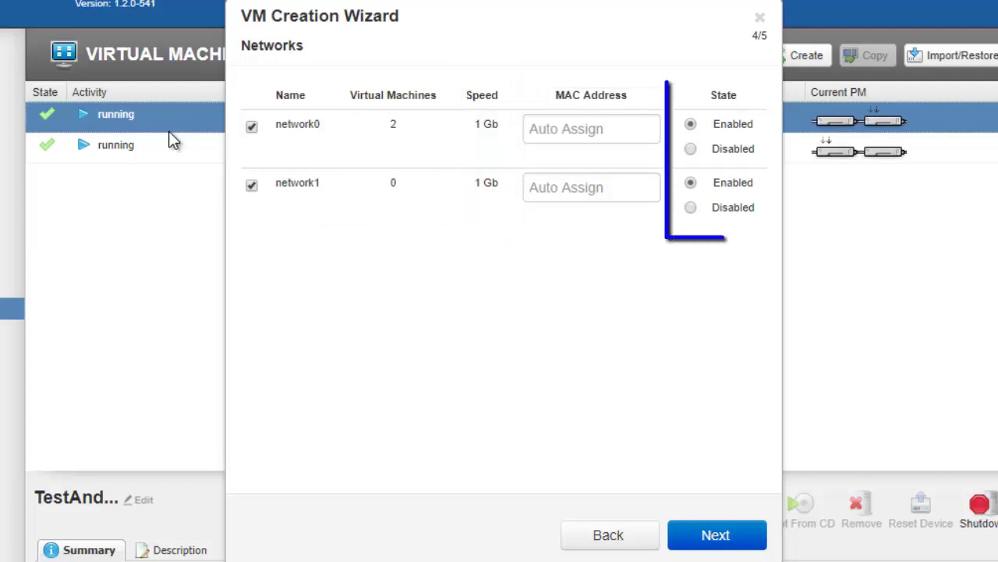
left_click(252, 189)
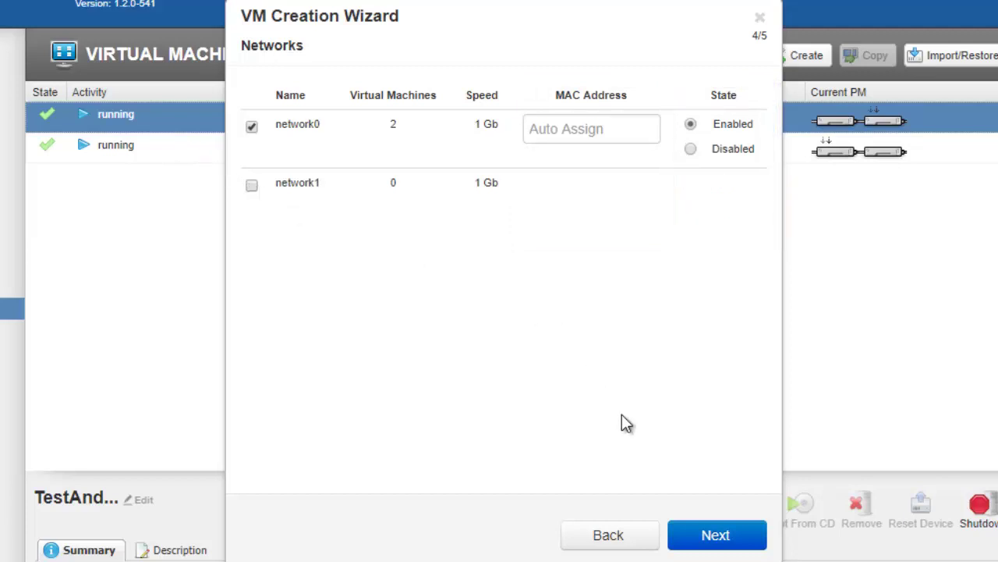
Accept the network selection and review the creation summary down to the volume, network and console launch settings.
left_click(704, 535)
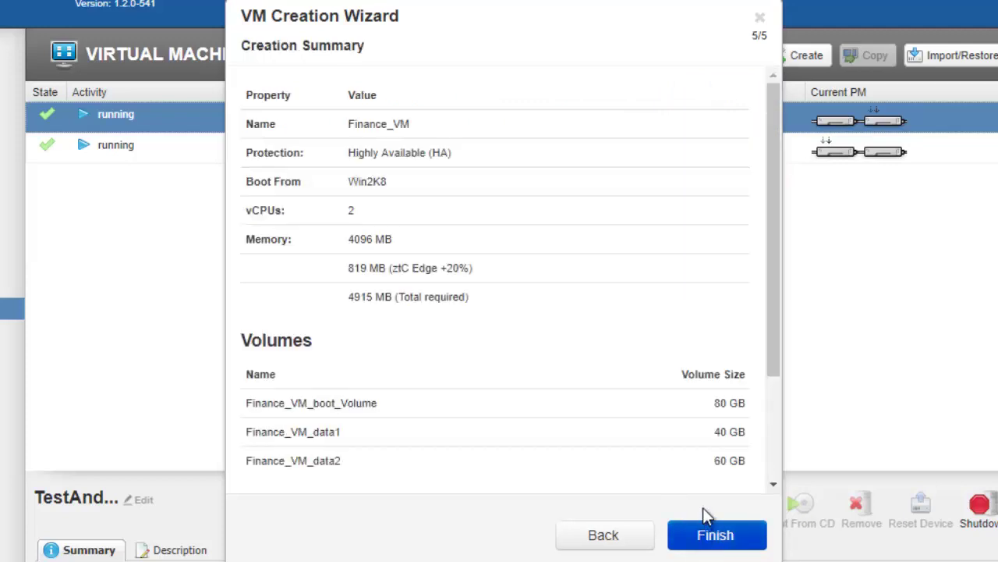
left_click_drag(770, 254, 781, 374)
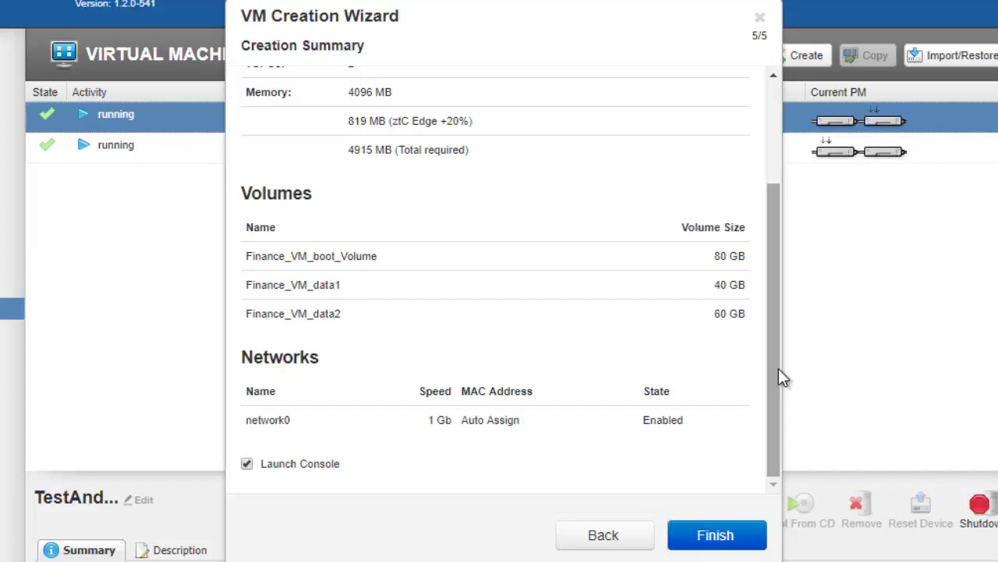
Disable launching the console and finish creating the Finance_VM virtual machine.
left_click(247, 464)
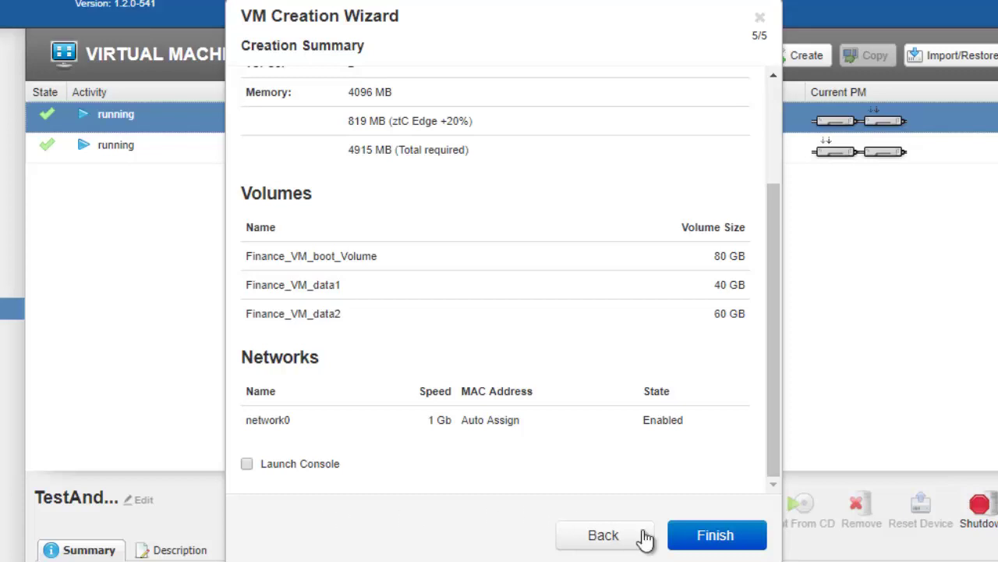
left_click(713, 546)
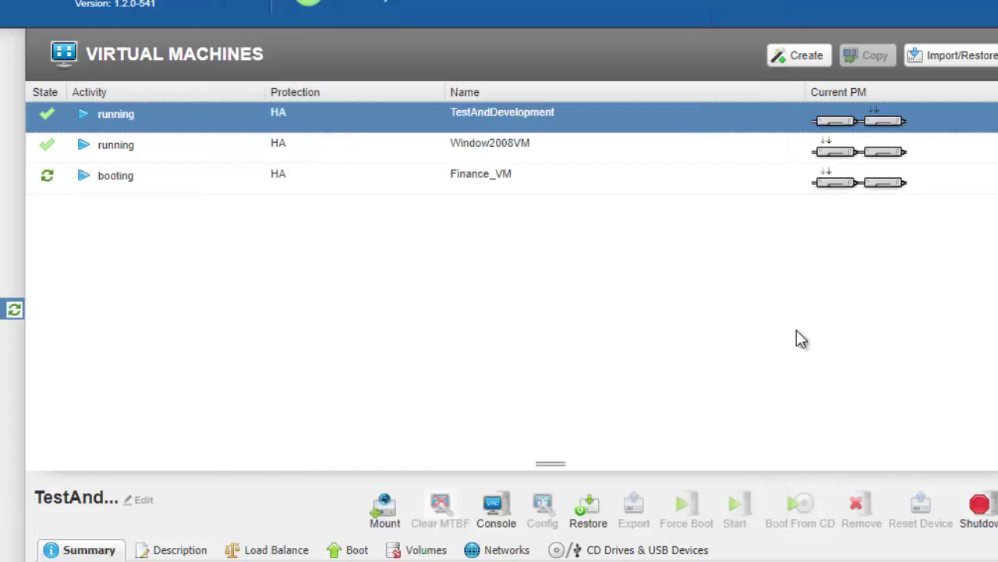
Open the Finance_VM console, and reopen it after checking the machine's state and summary in the virtual machines list.
left_click(199, 185)
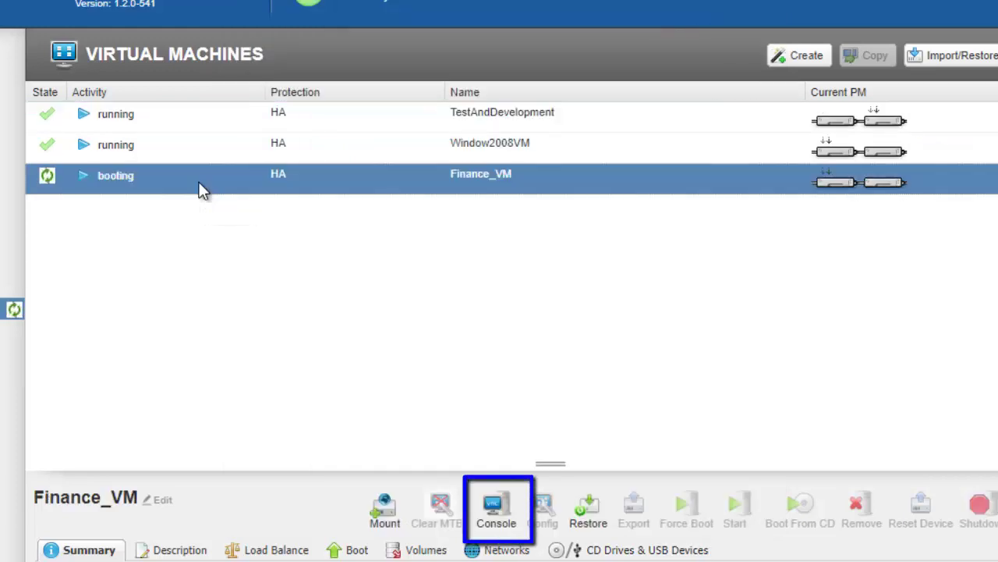
left_click(494, 507)
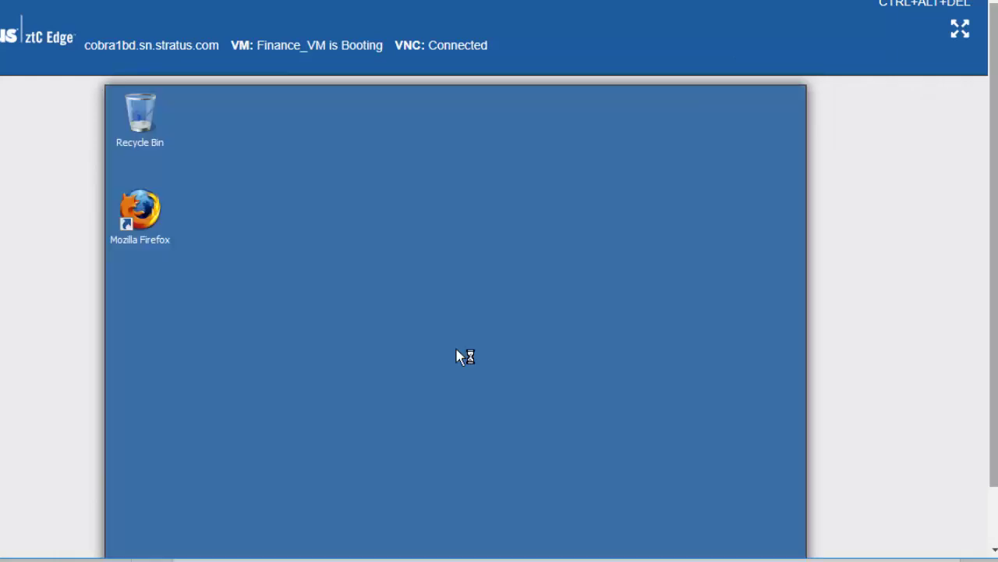
key("alt+Tab")
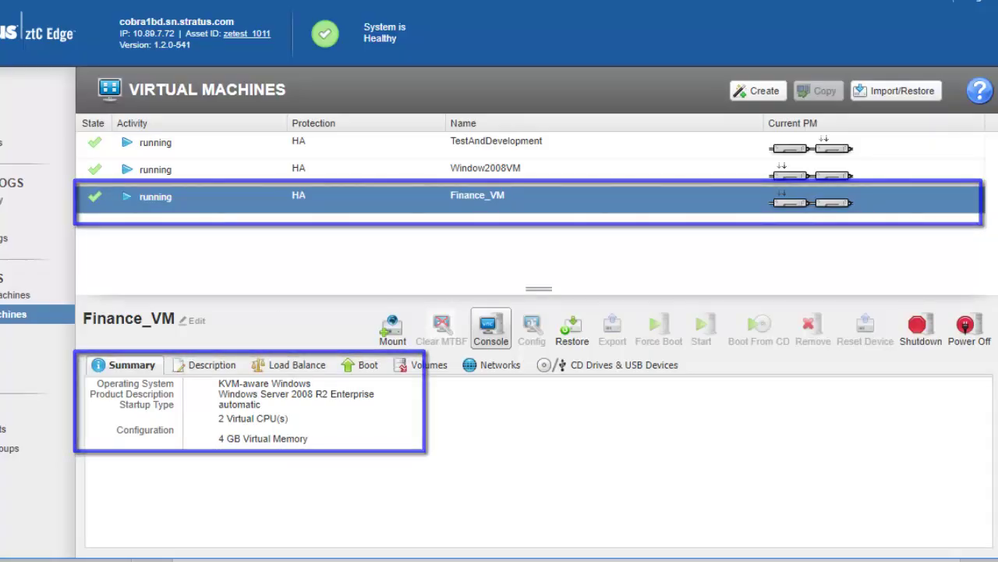
left_click(490, 327)
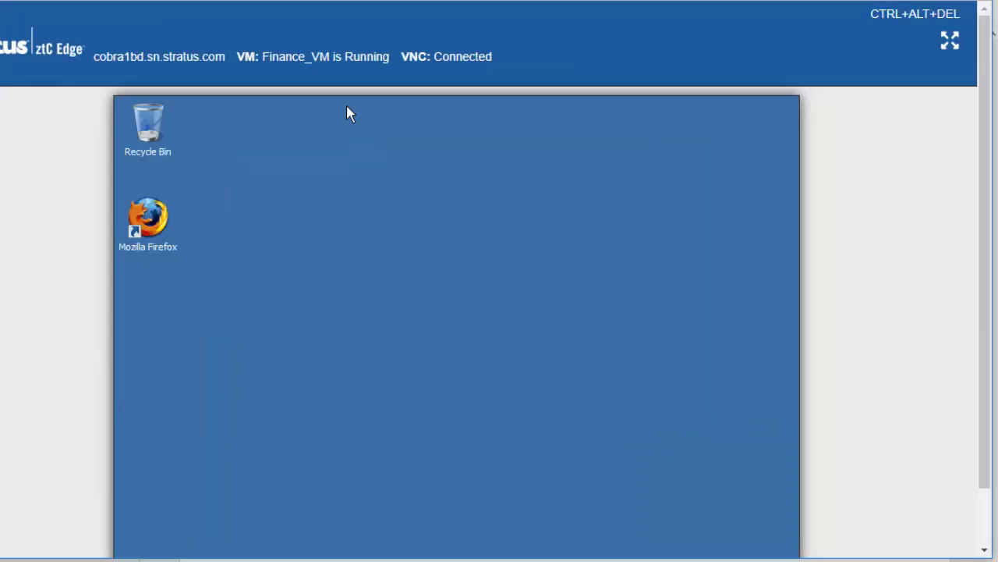